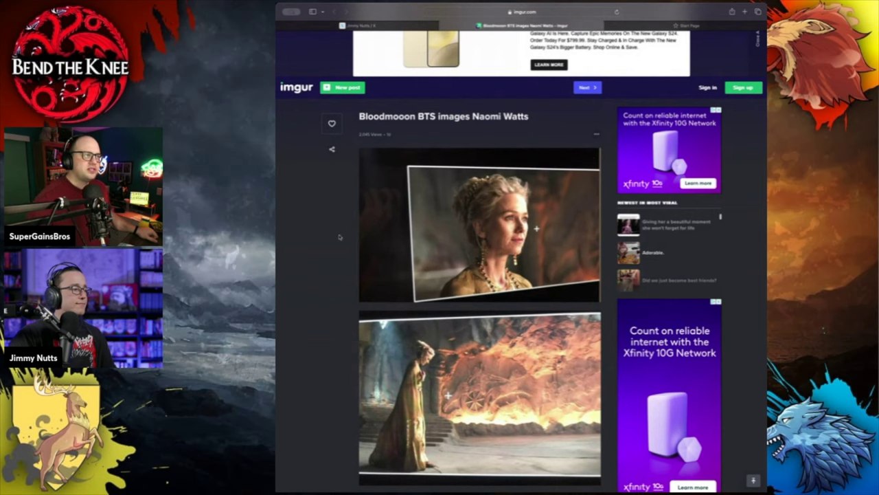
{"action": "scroll", "coordinate": [371, 237], "scroll_direction": "down", "scroll_amount": 3}
{"action": "scroll", "coordinate": [370, 238], "scroll_direction": "down", "scroll_amount": 2}
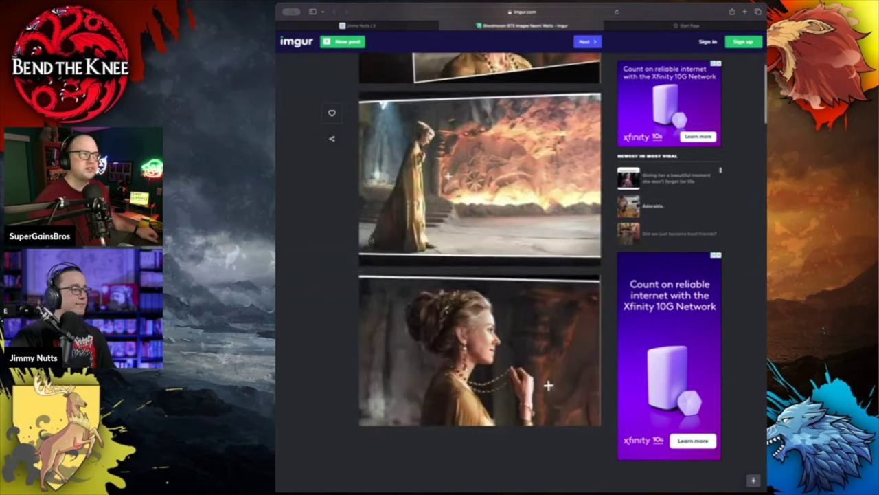
{"action": "scroll", "coordinate": [371, 238], "scroll_direction": "down", "scroll_amount": 1}
{"action": "scroll", "coordinate": [371, 238], "scroll_direction": "down", "scroll_amount": 1}
{"action": "scroll", "coordinate": [370, 239], "scroll_direction": "down", "scroll_amount": 1}
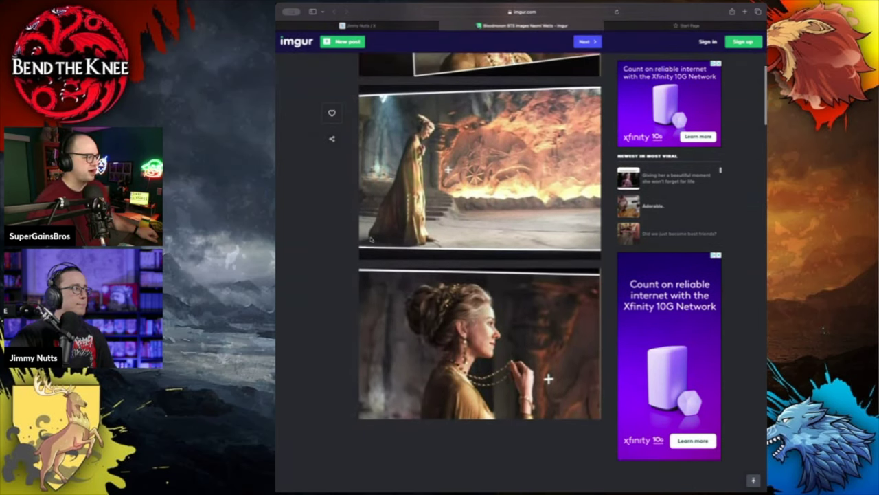
{"action": "scroll", "coordinate": [371, 239], "scroll_direction": "up", "scroll_amount": 1}
{"action": "scroll", "coordinate": [370, 238], "scroll_direction": "up", "scroll_amount": 1}
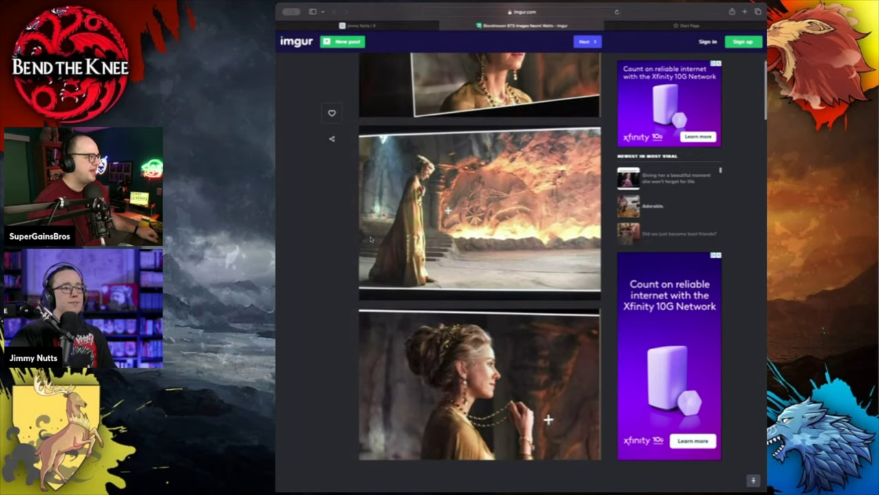
{"action": "scroll", "coordinate": [370, 238], "scroll_direction": "up", "scroll_amount": 2}
{"action": "scroll", "coordinate": [371, 238], "scroll_direction": "up", "scroll_amount": 1}
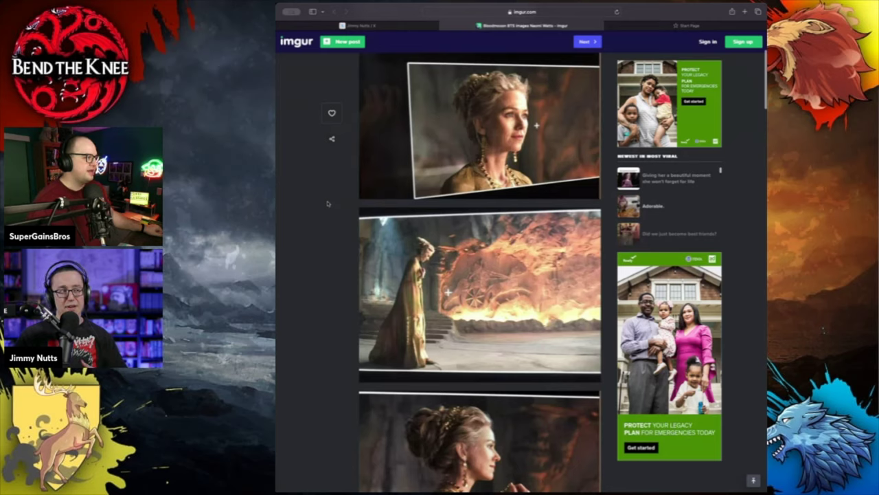
{"action": "scroll", "coordinate": [329, 204], "scroll_direction": "down", "scroll_amount": 4}
{"action": "scroll", "coordinate": [329, 204], "scroll_direction": "up", "scroll_amount": 2}
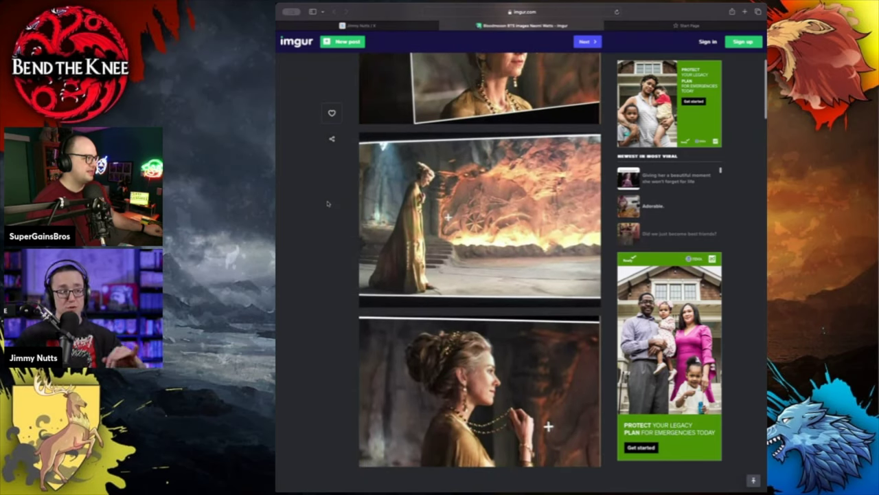
{"action": "scroll", "coordinate": [328, 204], "scroll_direction": "up", "scroll_amount": 2}
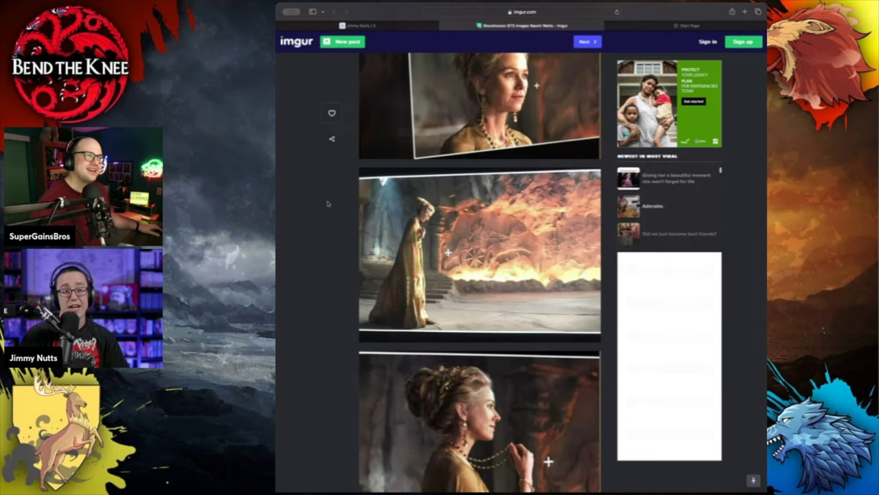
{"action": "scroll", "coordinate": [329, 203], "scroll_direction": "down", "scroll_amount": 2}
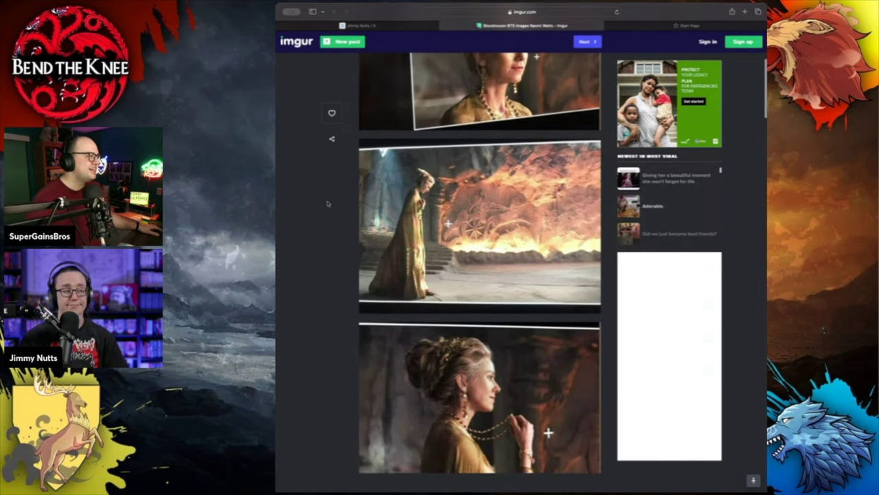
{"action": "scroll", "coordinate": [329, 203], "scroll_direction": "down", "scroll_amount": 2}
{"action": "scroll", "coordinate": [329, 203], "scroll_direction": "up", "scroll_amount": 1}
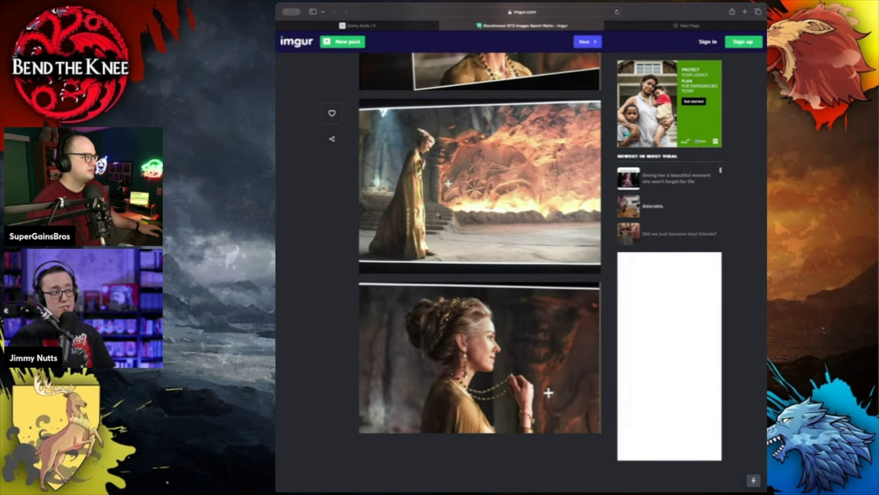
{"action": "scroll", "coordinate": [439, 215], "scroll_direction": "down", "scroll_amount": 1}
{"action": "scroll", "coordinate": [438, 215], "scroll_direction": "up", "scroll_amount": 4}
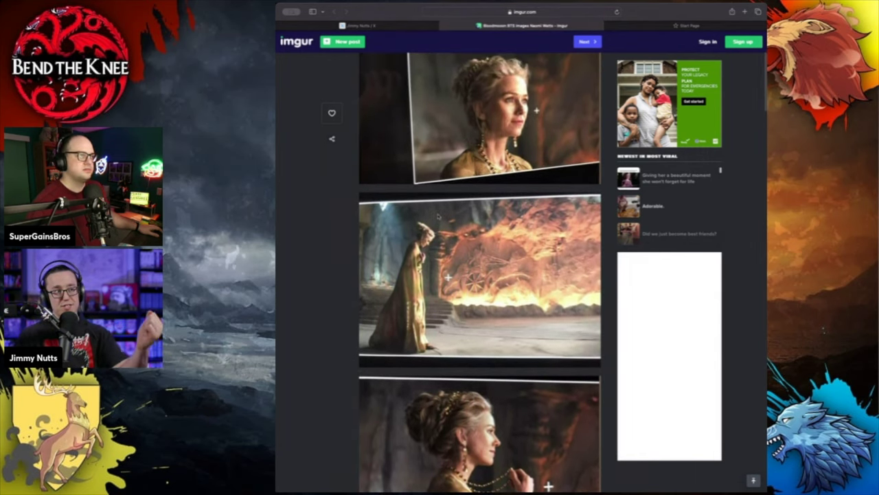
{"action": "scroll", "coordinate": [438, 215], "scroll_direction": "down", "scroll_amount": 1}
{"action": "scroll", "coordinate": [438, 215], "scroll_direction": "down", "scroll_amount": 2}
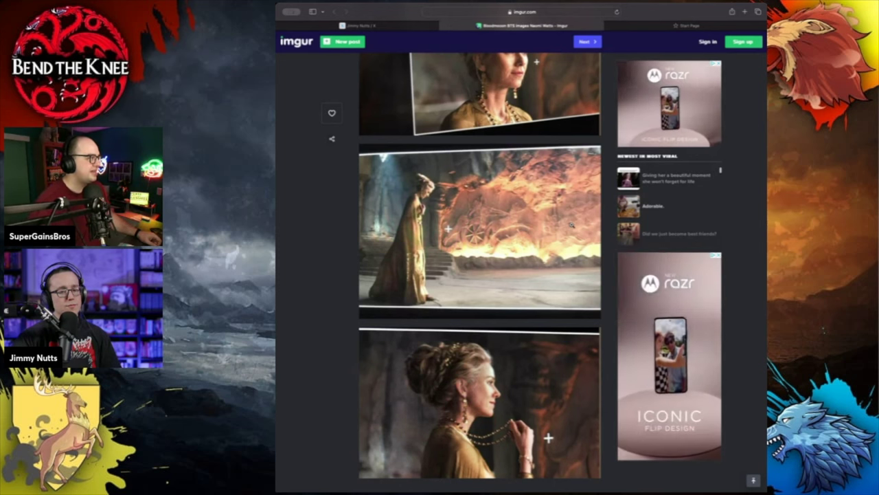
{"action": "scroll", "coordinate": [570, 224], "scroll_direction": "down", "scroll_amount": 1}
{"action": "scroll", "coordinate": [573, 226], "scroll_direction": "down", "scroll_amount": 1}
{"action": "scroll", "coordinate": [573, 226], "scroll_direction": "up", "scroll_amount": 3}
{"action": "scroll", "coordinate": [573, 226], "scroll_direction": "up", "scroll_amount": 1}
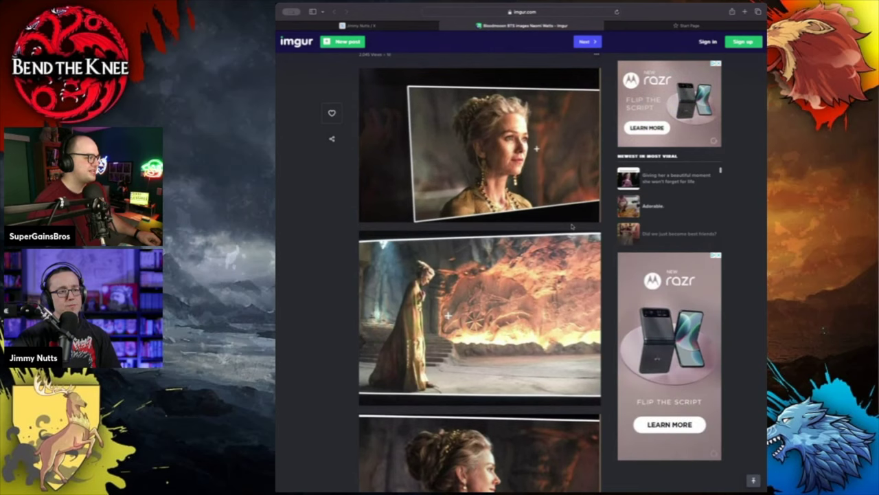
{"action": "scroll", "coordinate": [572, 226], "scroll_direction": "down", "scroll_amount": 2}
{"action": "scroll", "coordinate": [573, 226], "scroll_direction": "down", "scroll_amount": 1}
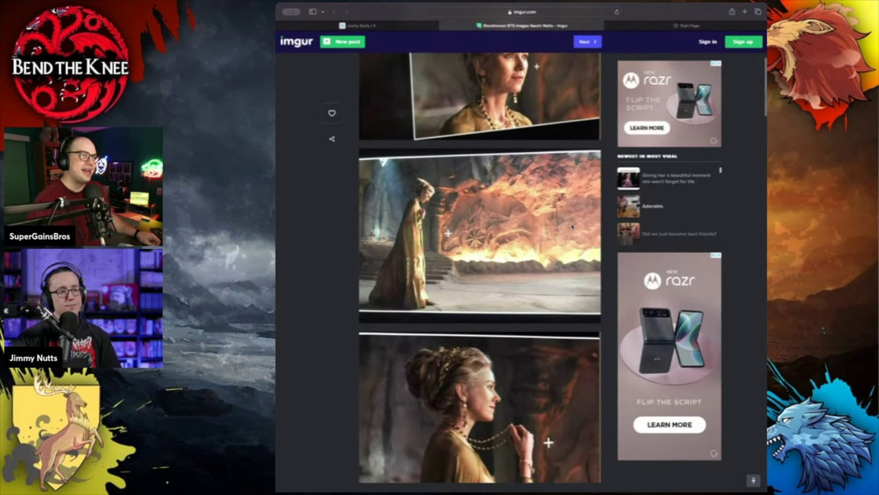